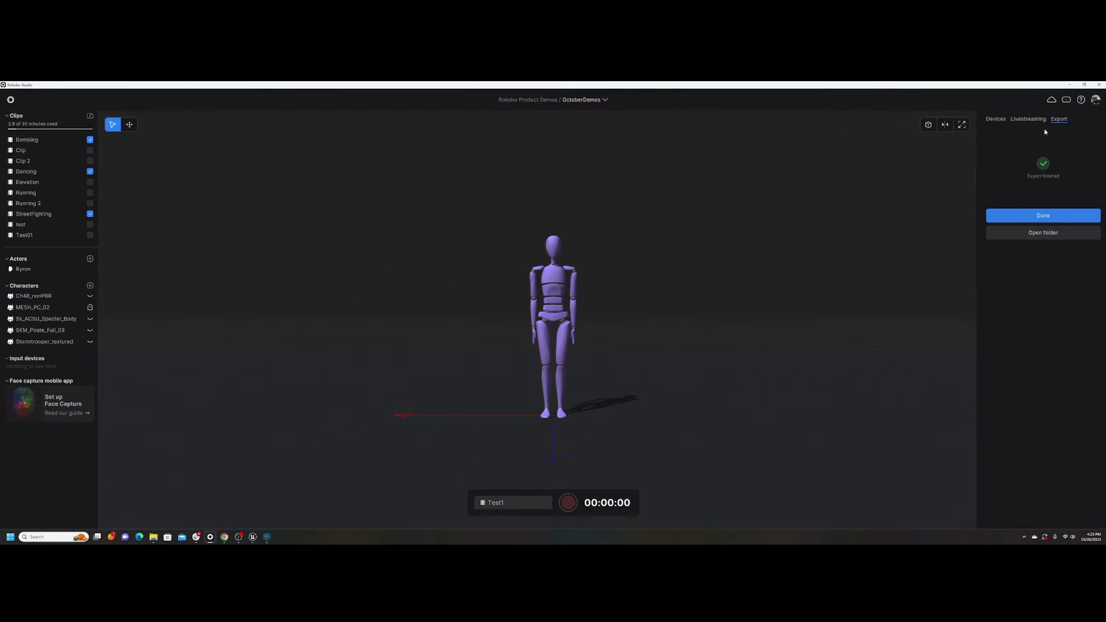
Step: Dismiss the finished FBX export to return to the Bombing, Dancing and StreetFighting export settings
{"action": "left_click", "coordinate": [1039, 214]}
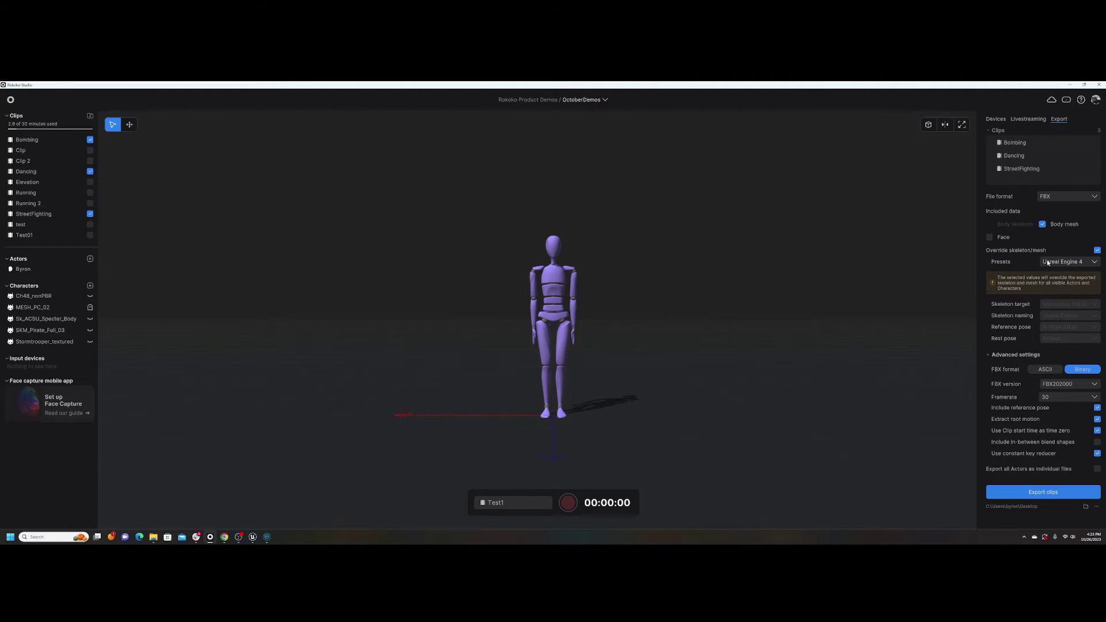
Step: Keep the Unreal Engine 4 skeleton preset, then close Rokoko Studio
{"action": "left_click", "coordinate": [1096, 262]}
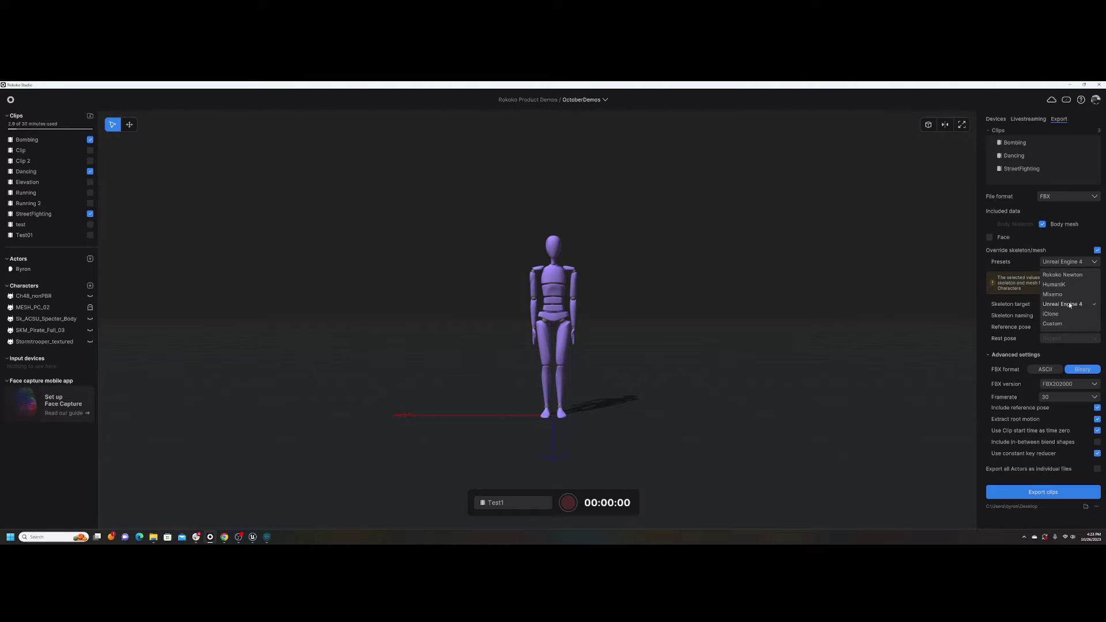
{"action": "left_click", "coordinate": [1034, 265]}
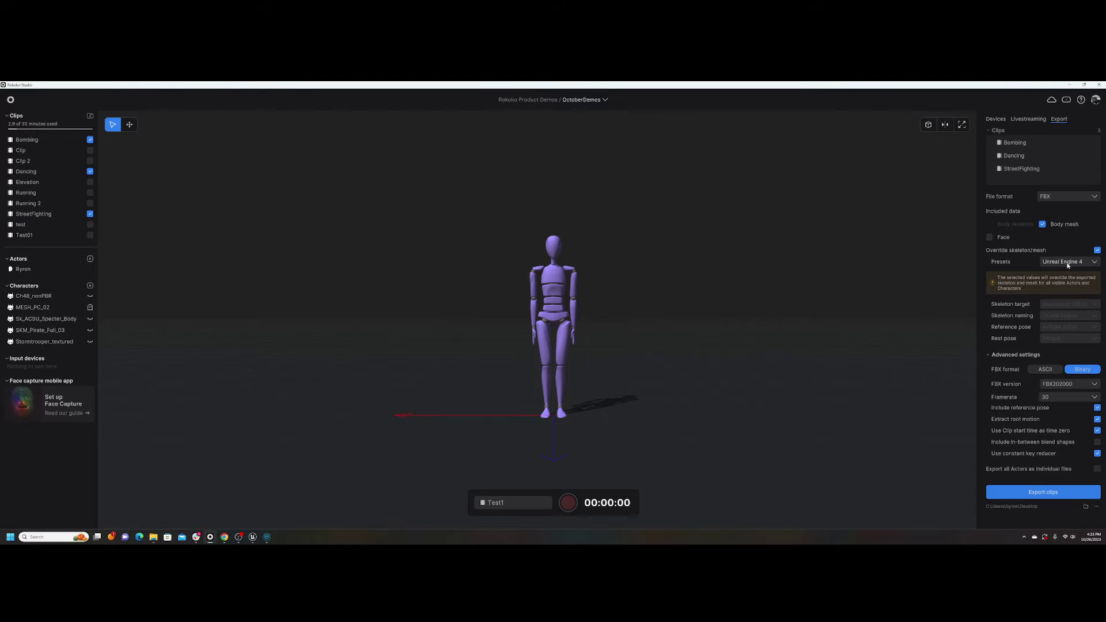
{"action": "left_click", "coordinate": [1102, 84]}
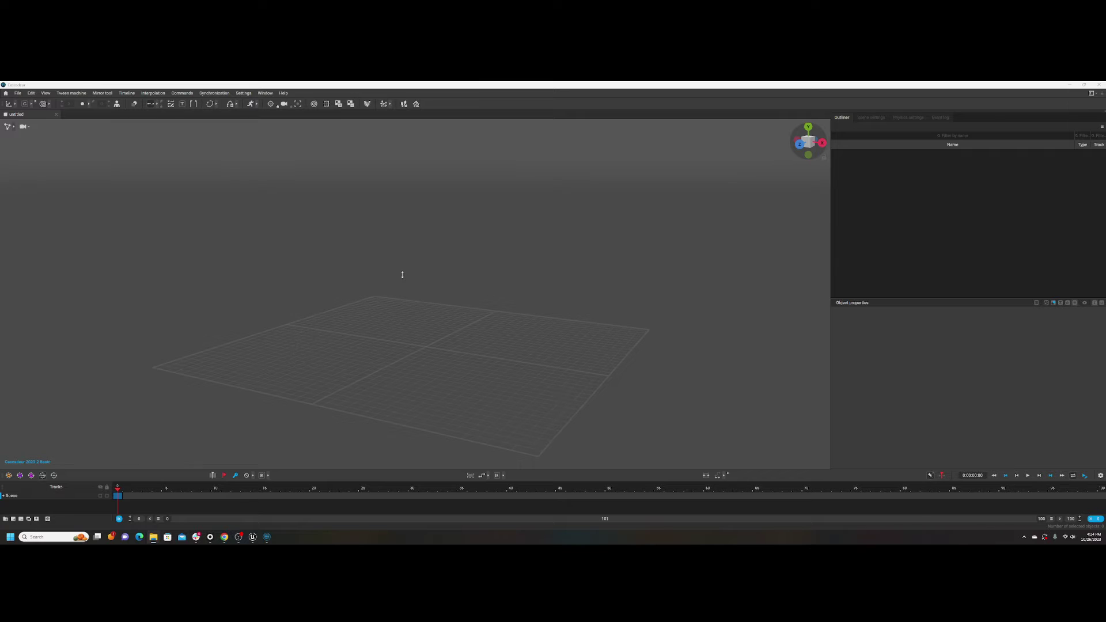
Step: Import the Bombing FBX, show its joint rig, and scrub to preview the motion
{"action": "left_click_drag", "start_coordinate": [403, 279], "coordinate": [404, 282]}
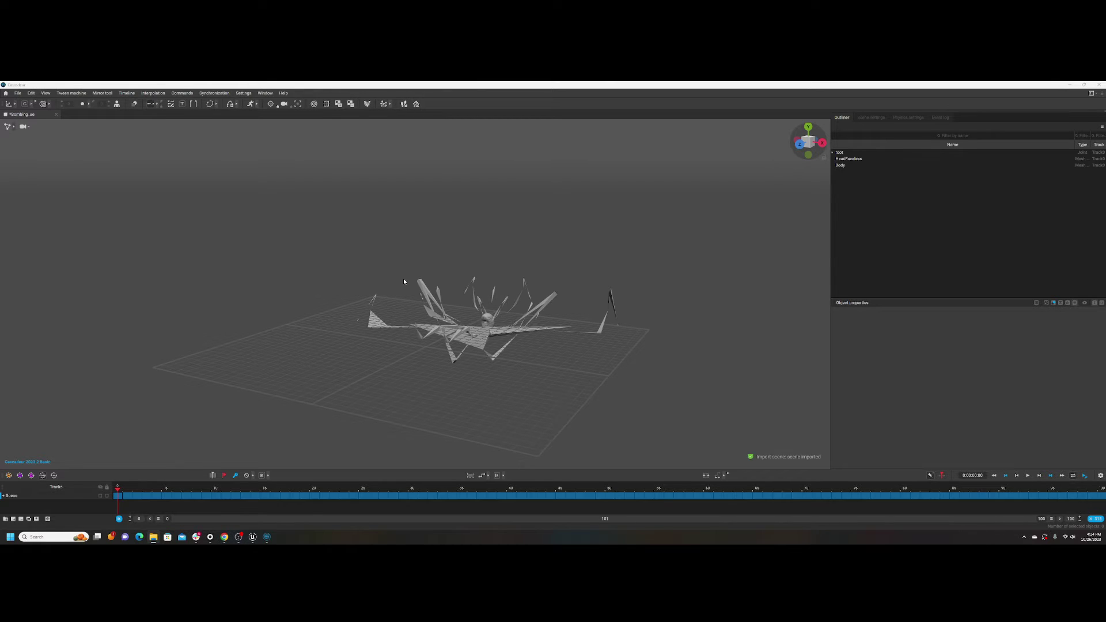
{"action": "left_click_drag", "start_coordinate": [126, 490], "coordinate": [314, 500]}
{"action": "left_click", "coordinate": [15, 127]}
{"action": "left_click", "coordinate": [53, 127]}
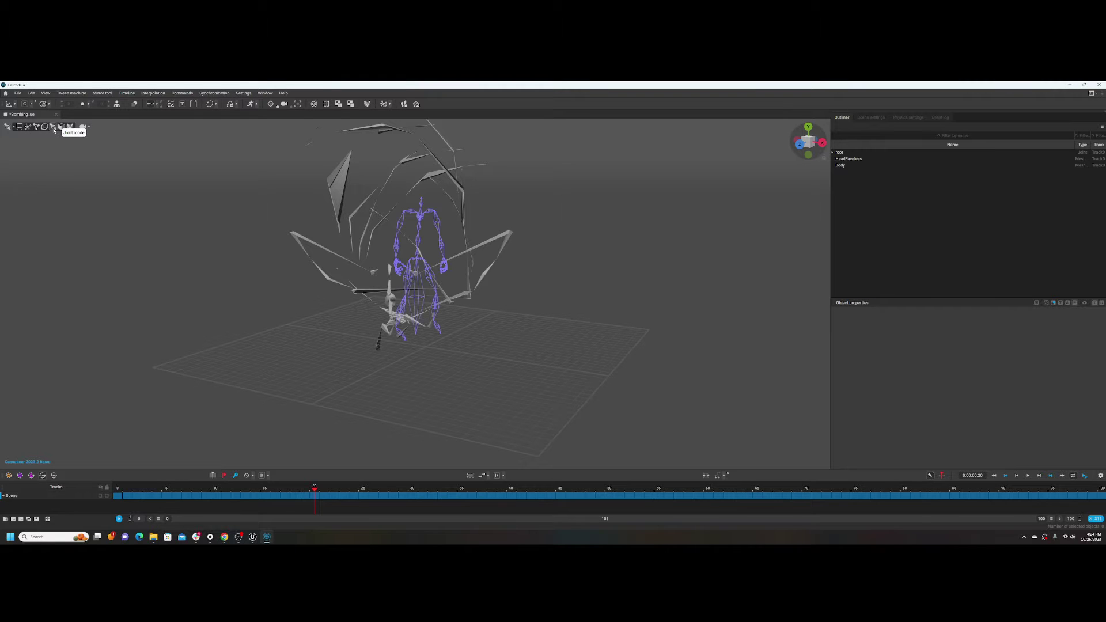
{"action": "left_click_drag", "start_coordinate": [269, 490], "coordinate": [756, 483]}
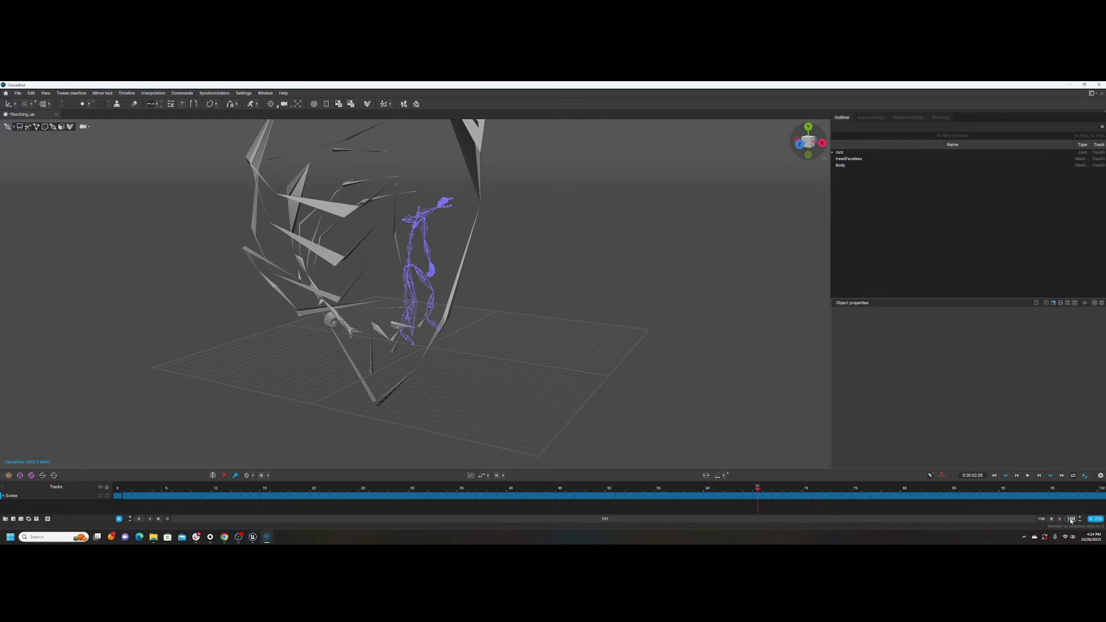
Step: Set the scene's end frame to 800
{"action": "key", "text": "BackSpace"}
{"action": "type", "text": "800"}
{"action": "key", "text": "Return"}
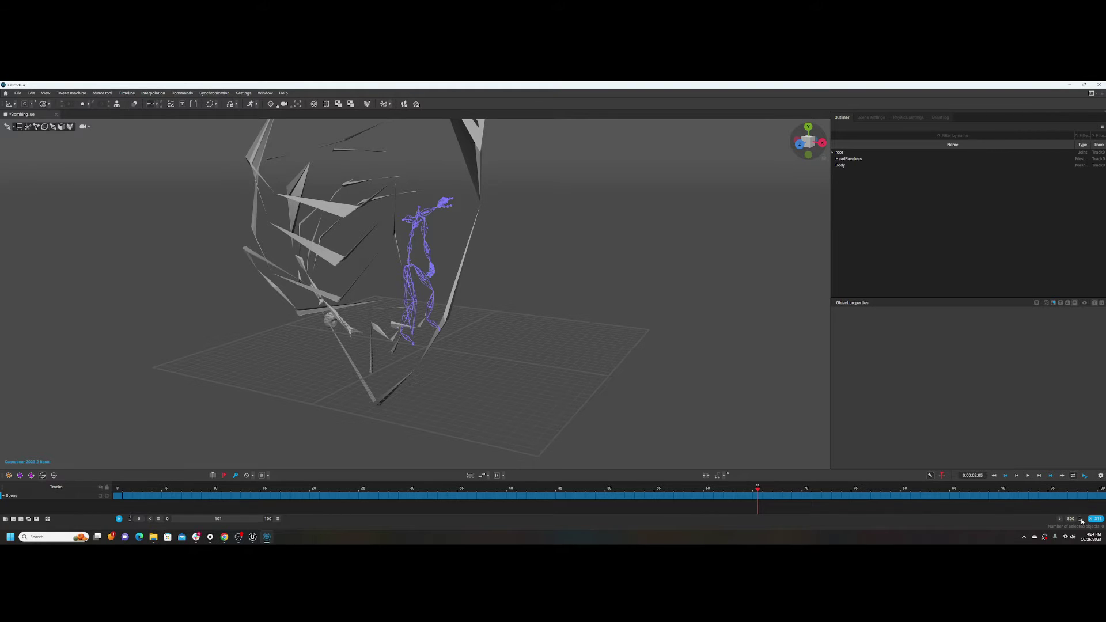
Step: Widen the timeline view to about 700 frames, select the whole skeleton, and replay from frame 0
{"action": "left_click_drag", "start_coordinate": [278, 518], "coordinate": [975, 530]}
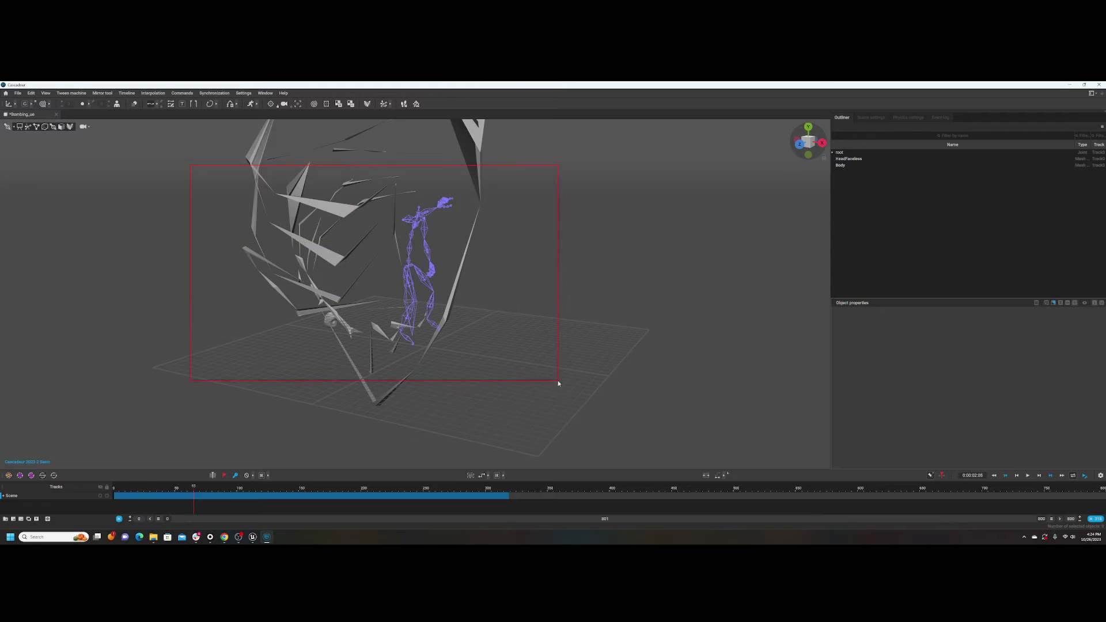
{"action": "left_click_drag", "start_coordinate": [558, 381], "coordinate": [558, 382]}
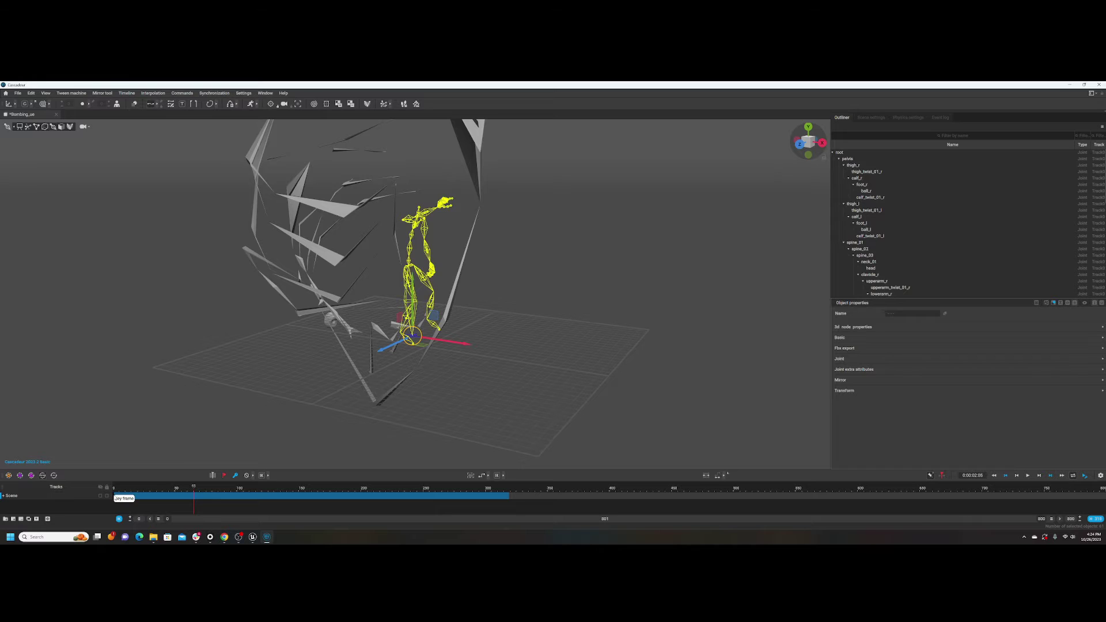
{"action": "left_click", "coordinate": [116, 499]}
{"action": "key", "text": "space"}
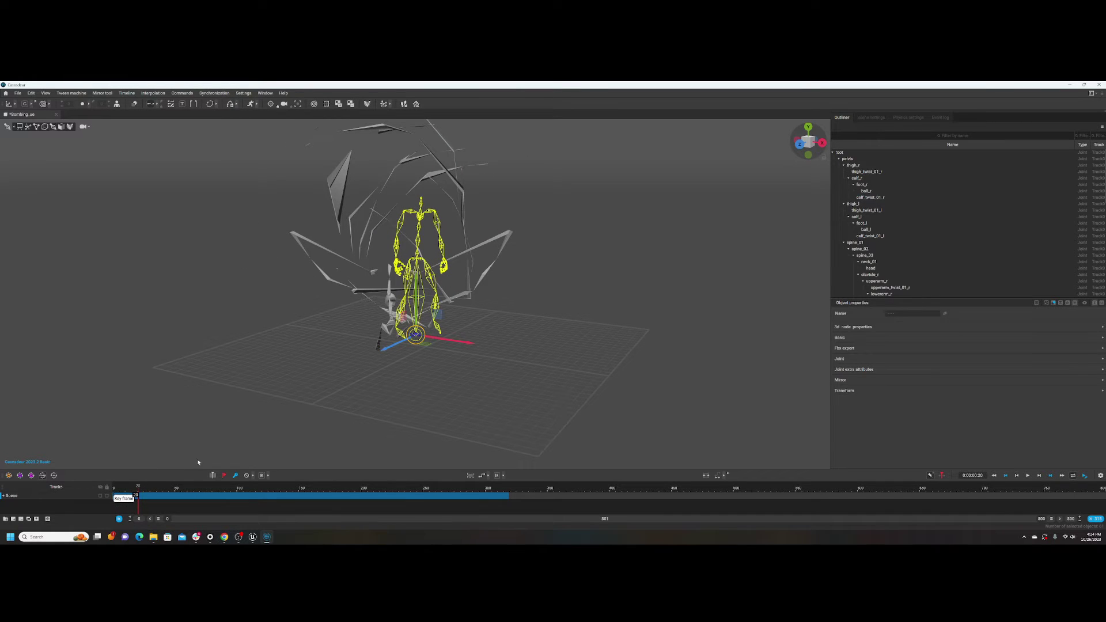
{"action": "left_click_drag", "start_coordinate": [138, 489], "coordinate": [509, 504]}
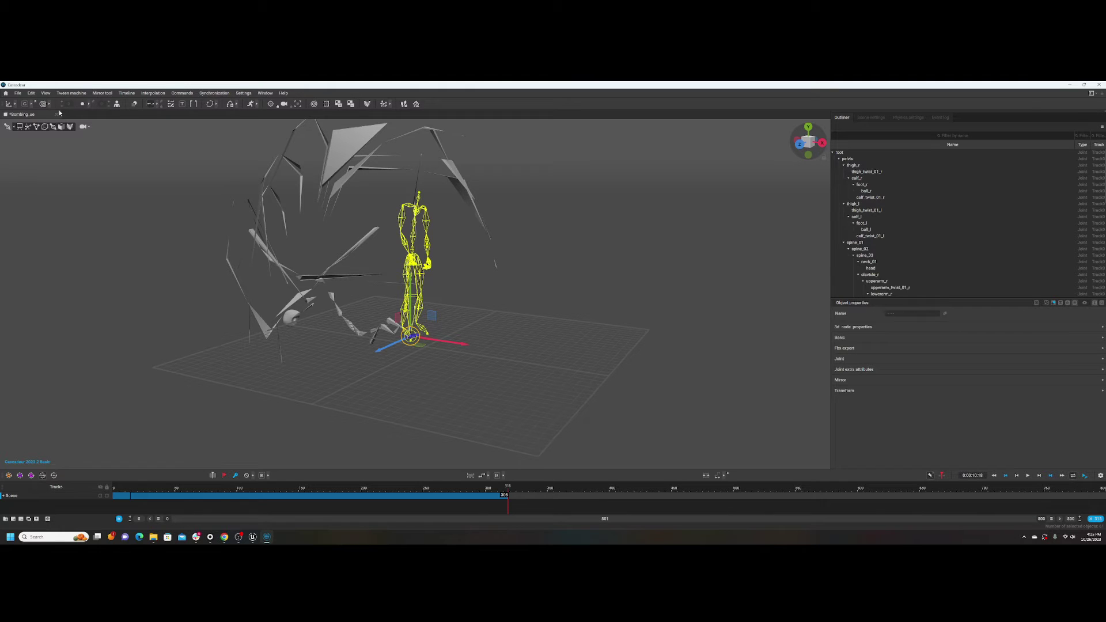
Step: Copy the skeleton's interval via Edit > Copy interval, then open UE4_Mannequin.casc from samples
{"action": "left_click", "coordinate": [32, 93]}
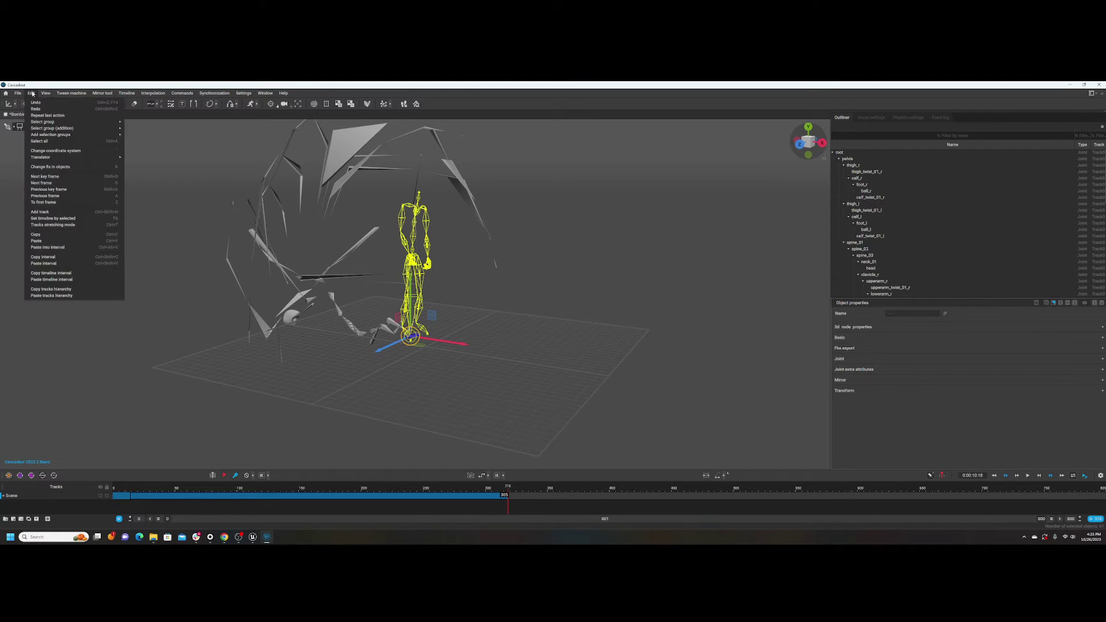
{"action": "left_click", "coordinate": [50, 260]}
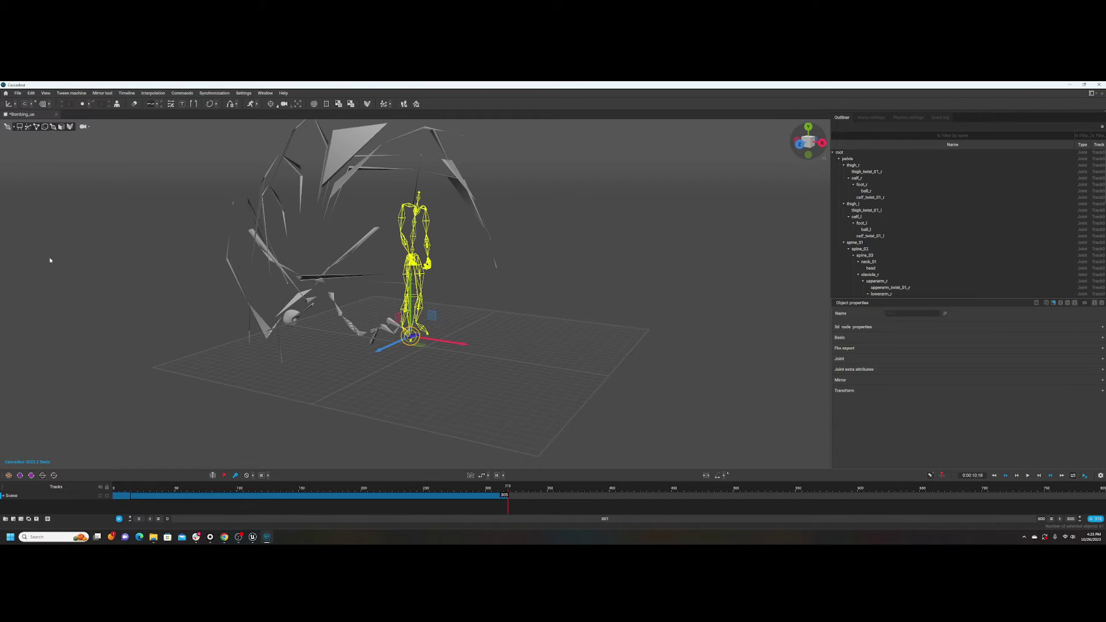
{"action": "left_click", "coordinate": [18, 94]}
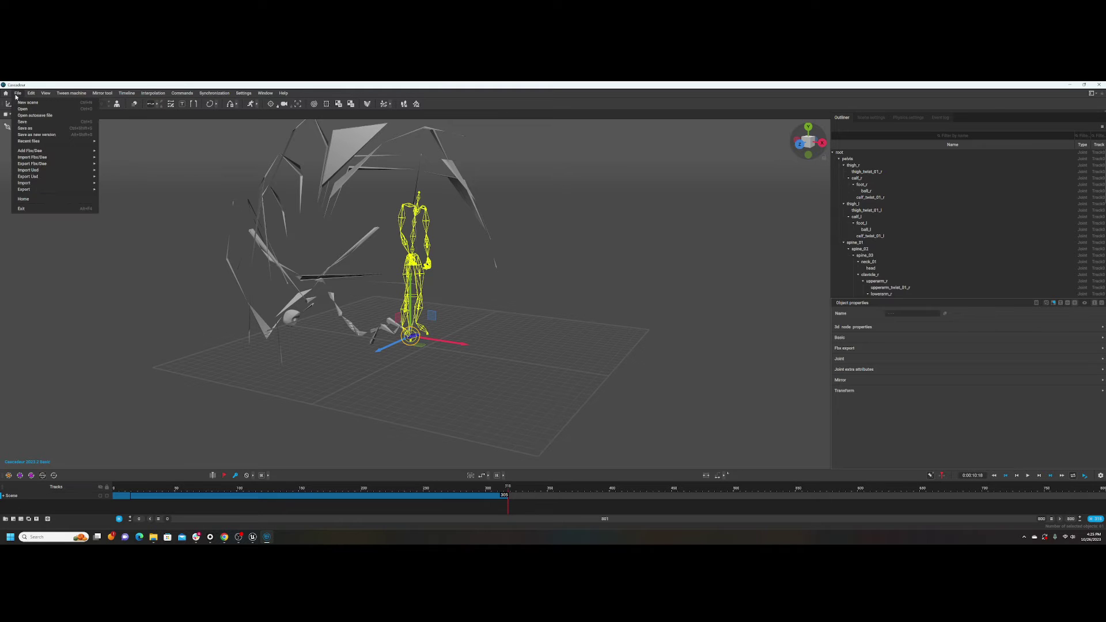
{"action": "left_click", "coordinate": [26, 109]}
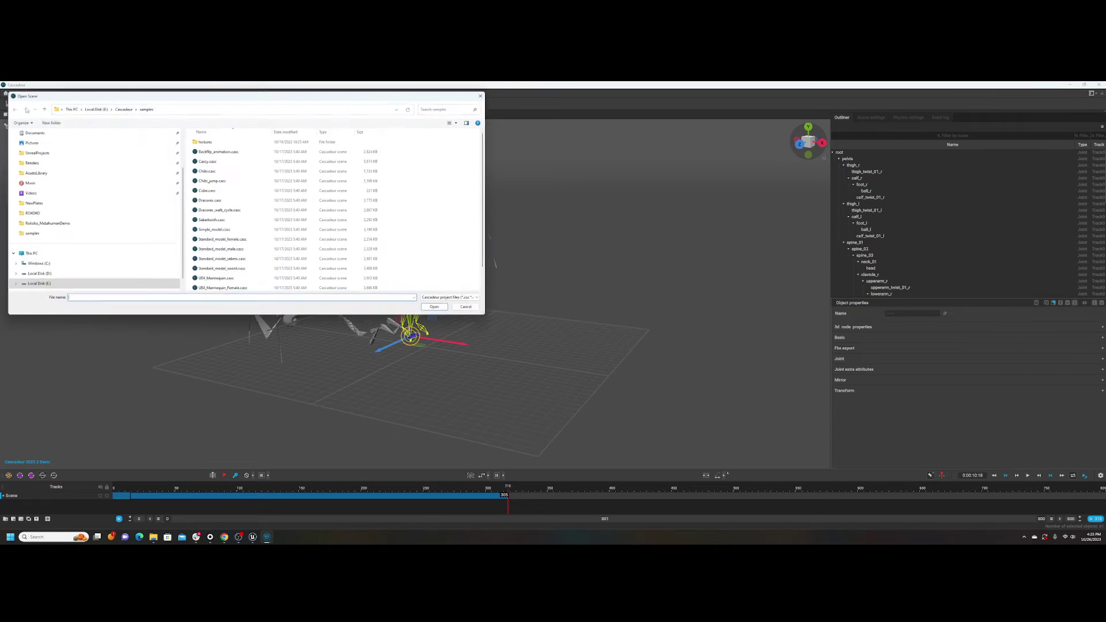
{"action": "scroll", "coordinate": [233, 200], "scroll_direction": "down", "scroll_amount": 1}
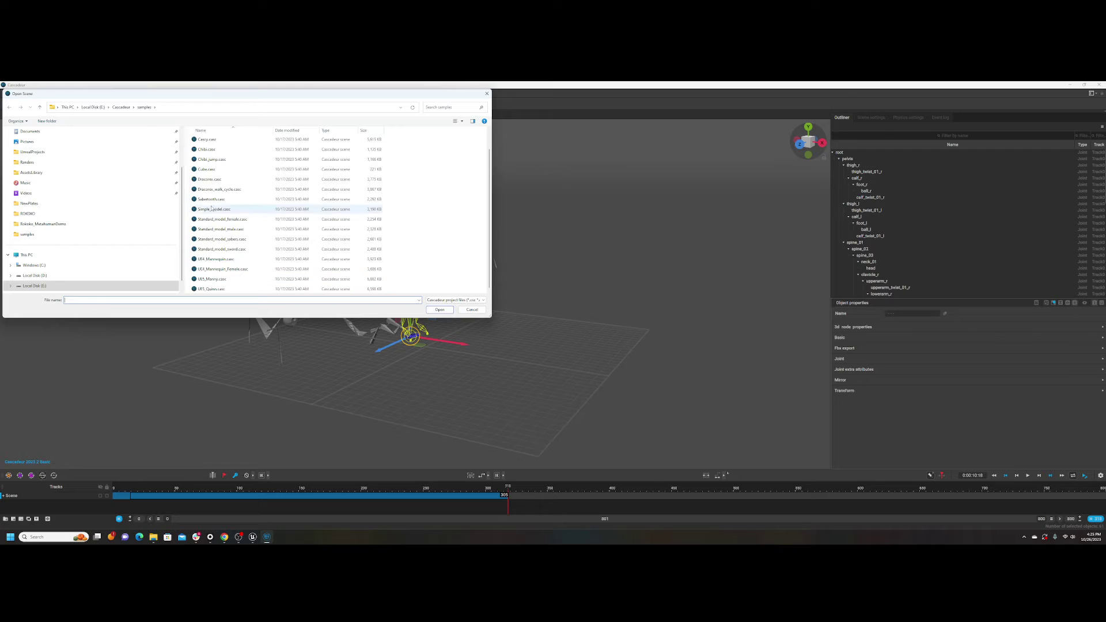
{"action": "left_click", "coordinate": [214, 260]}
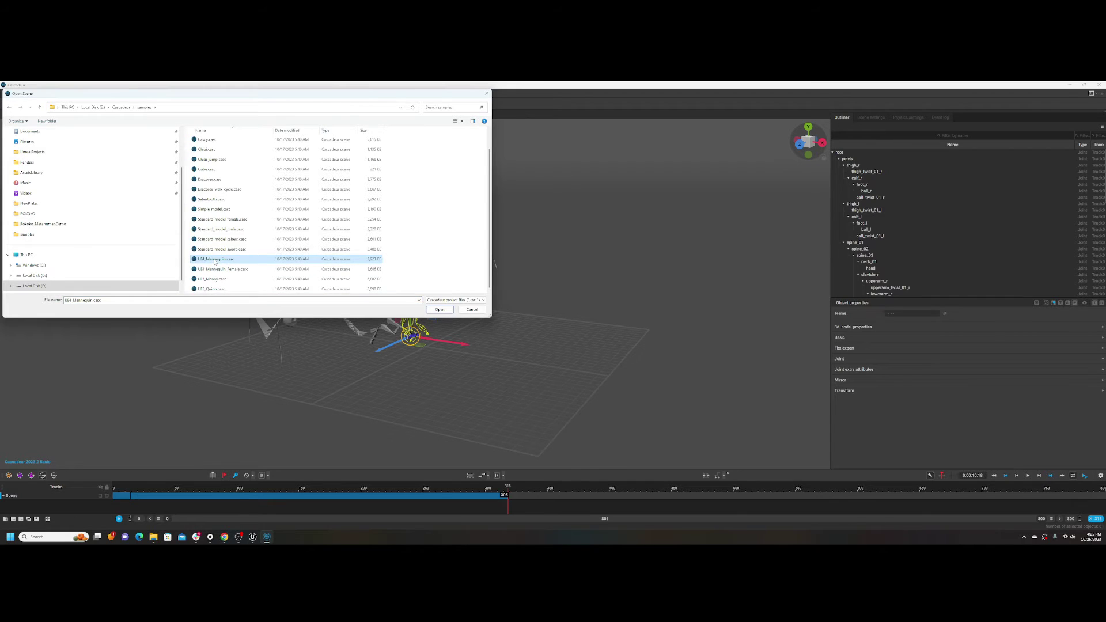
{"action": "double_click", "coordinate": [214, 259]}
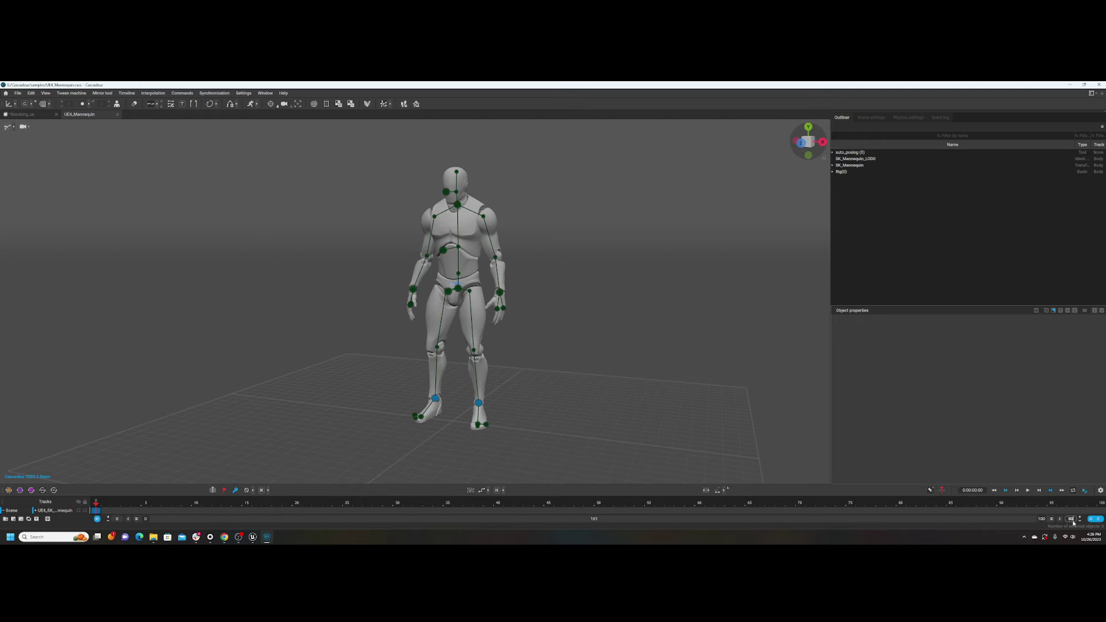
Step: Reset the visible timeline range to 0–100, then widen it to about 350 frames
{"action": "key", "text": "Return"}
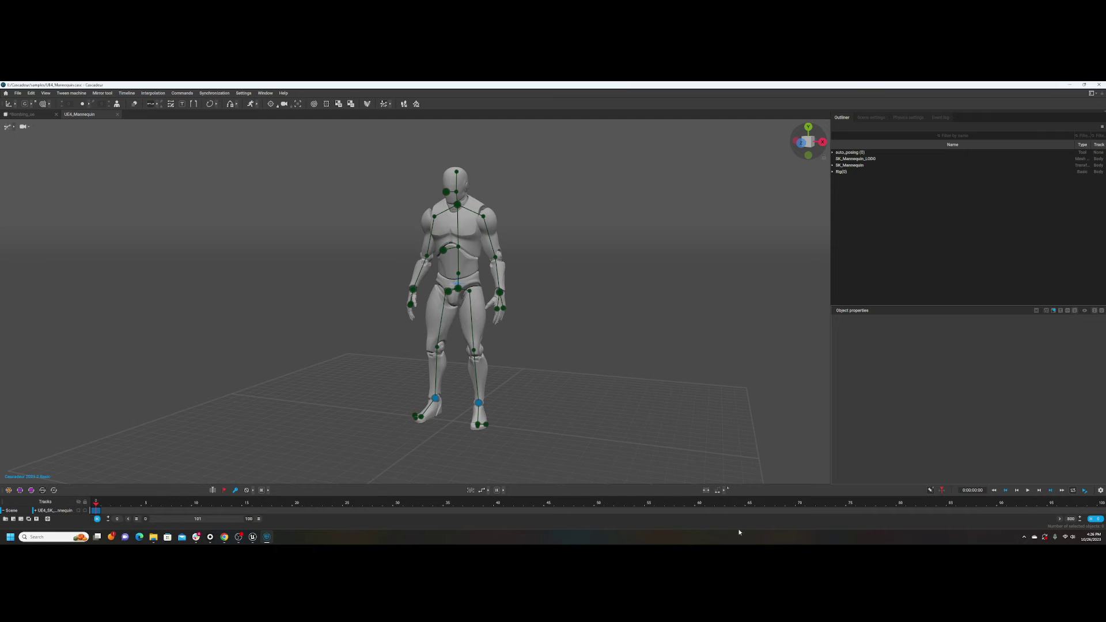
{"action": "left_click_drag", "start_coordinate": [260, 519], "coordinate": [393, 533]}
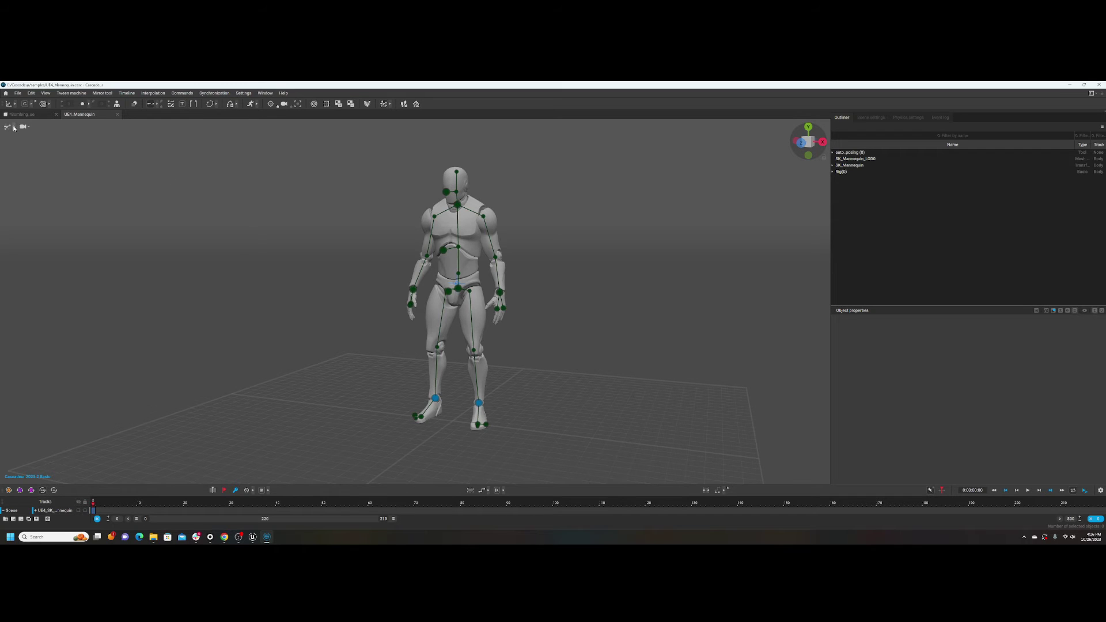
Step: Box-select all mannequin joints in Joint mode and paste the copied interval onto them
{"action": "left_click", "coordinate": [14, 128]}
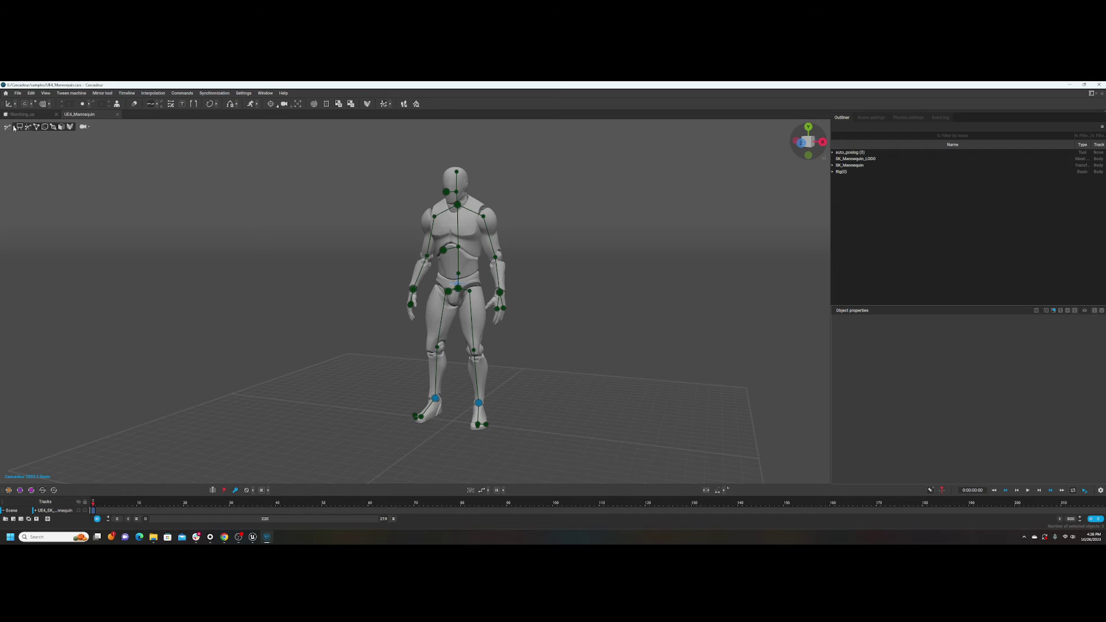
{"action": "left_click", "coordinate": [52, 128]}
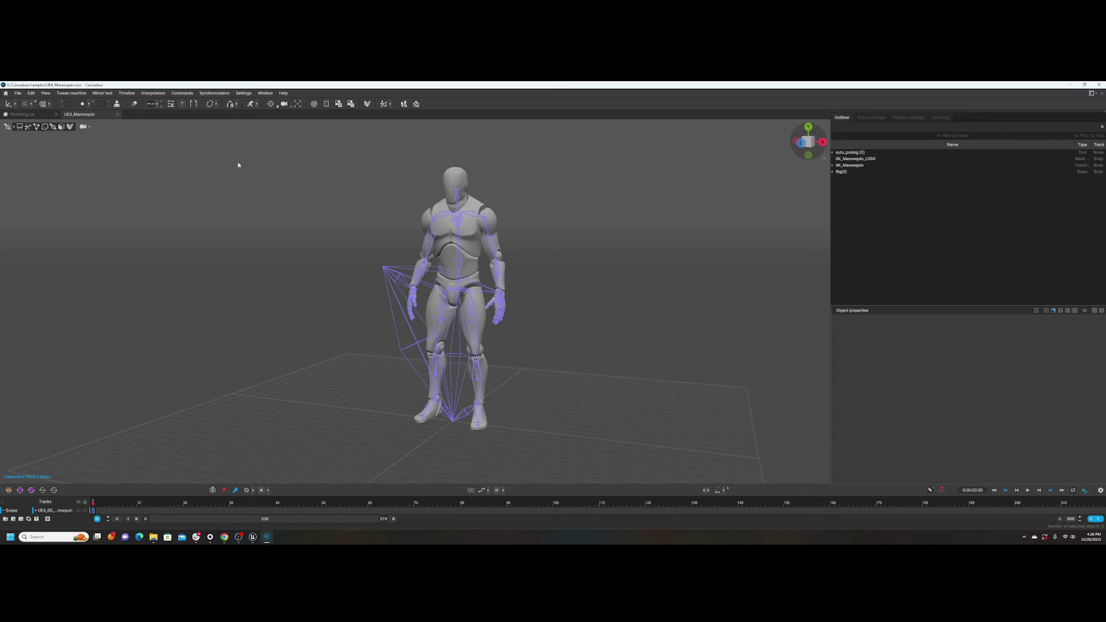
{"action": "left_click_drag", "start_coordinate": [592, 378], "coordinate": [655, 449]}
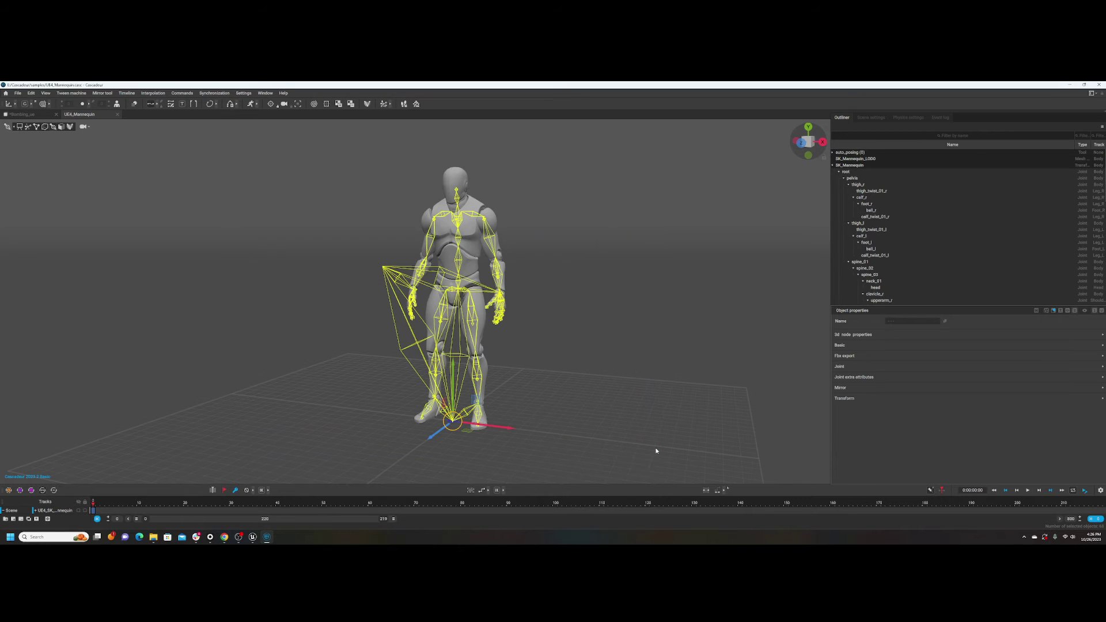
{"action": "left_click", "coordinate": [31, 93]}
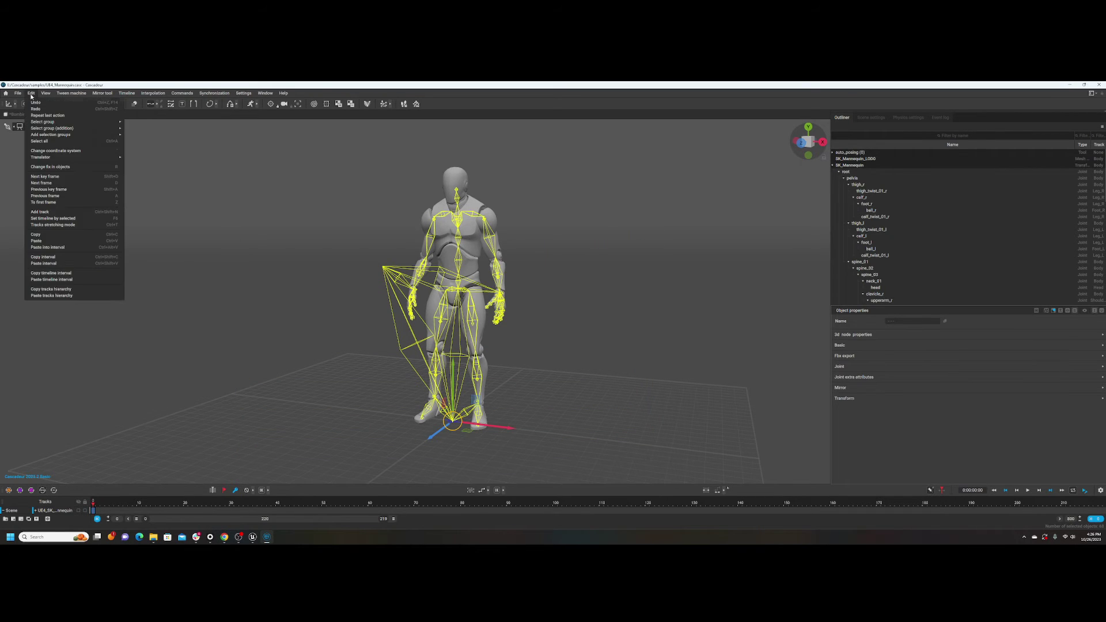
{"action": "left_click", "coordinate": [43, 263]}
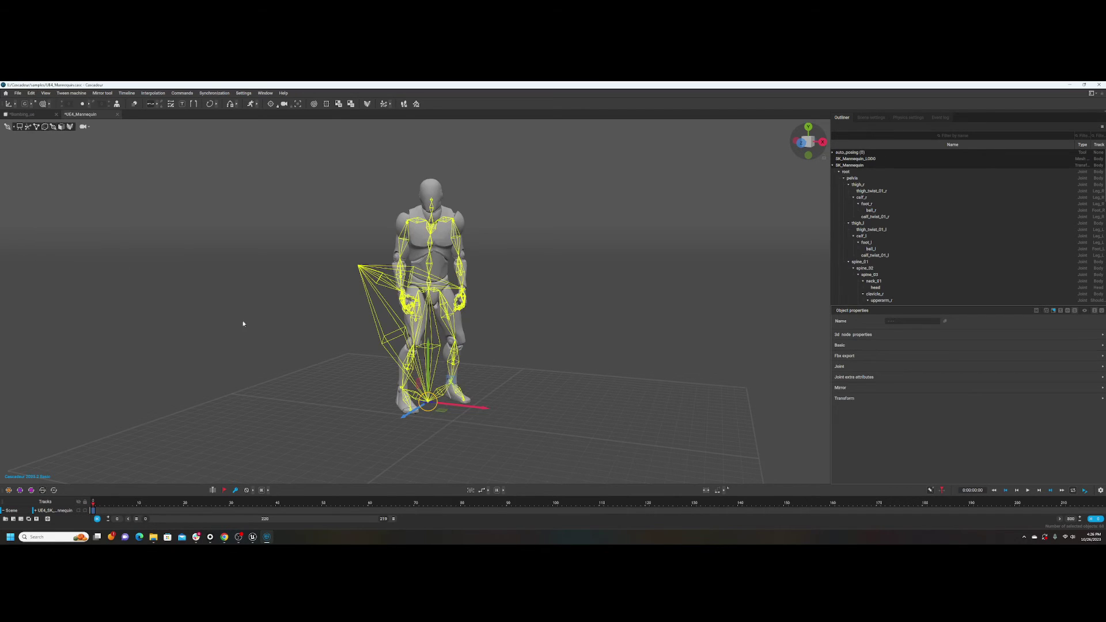
Step: Scrub the pasted motion and extend the playback range to 800 frames
{"action": "left_click_drag", "start_coordinate": [103, 506], "coordinate": [189, 505]}
{"action": "left_click", "coordinate": [1005, 490]}
{"action": "key", "text": "space"}
{"action": "left_click_drag", "start_coordinate": [94, 512], "coordinate": [1035, 512]}
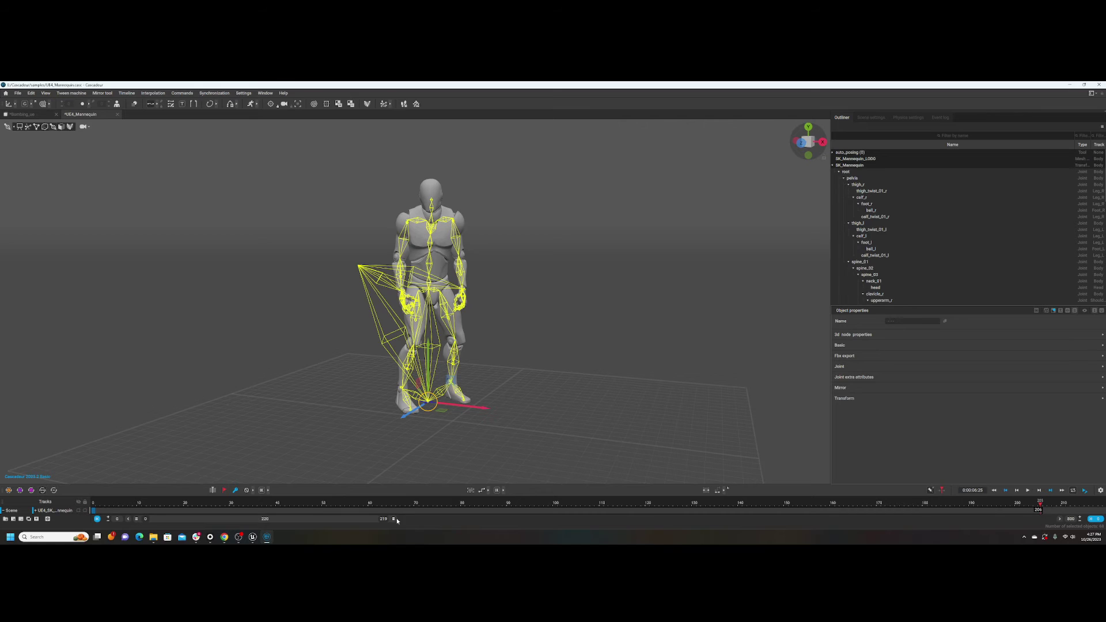
{"action": "left_click_drag", "start_coordinate": [393, 518], "coordinate": [593, 519]}
{"action": "left_click_drag", "start_coordinate": [667, 525], "coordinate": [1081, 535]}
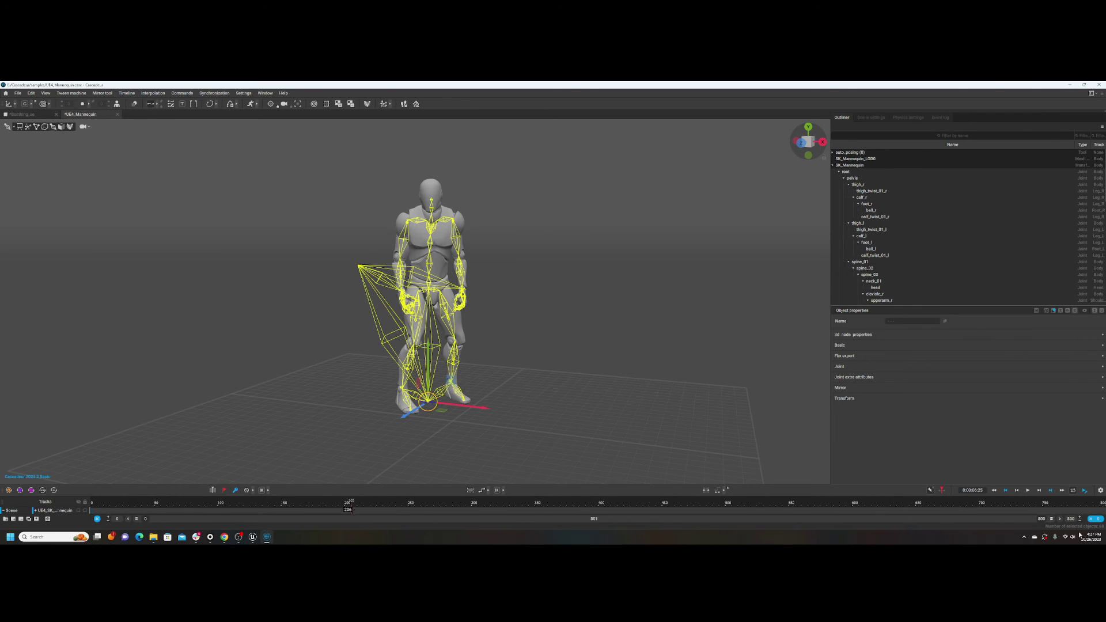
{"action": "left_click_drag", "start_coordinate": [135, 504], "coordinate": [980, 513]}
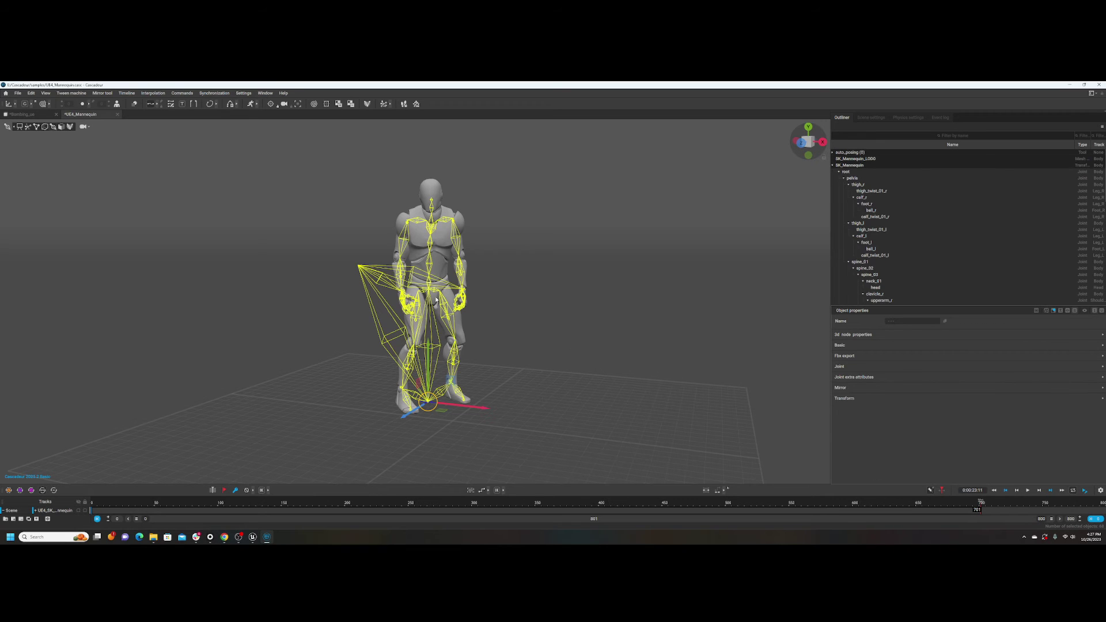
Step: Paste the Bombing interval onto the joints again and play it to about frame 192
{"action": "left_click", "coordinate": [34, 94]}
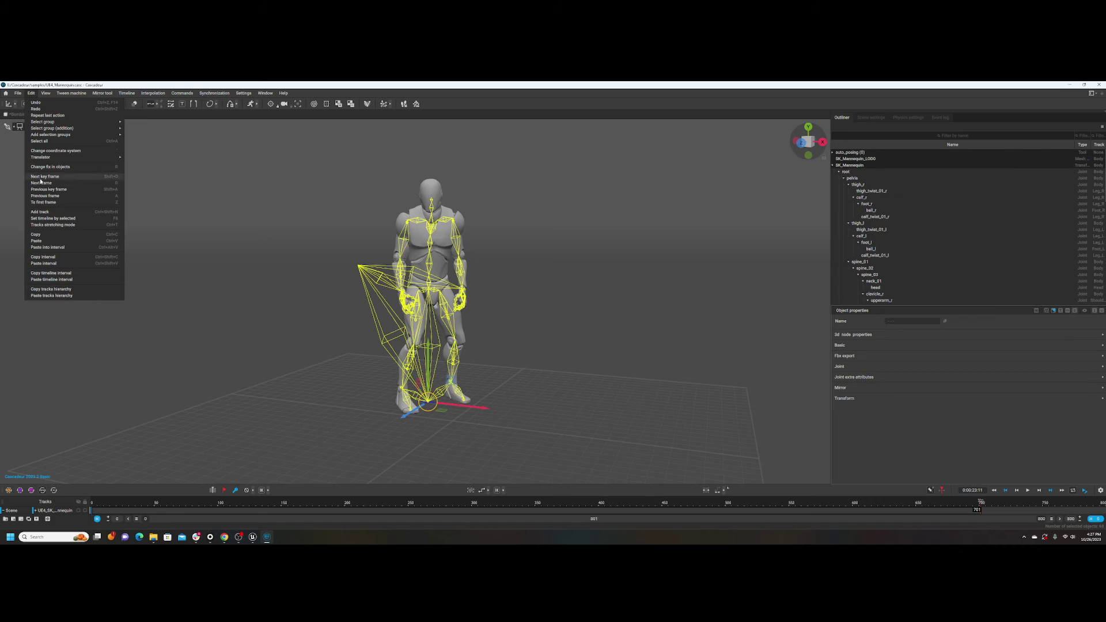
{"action": "left_click", "coordinate": [48, 264]}
{"action": "mouse_move", "coordinate": [131, 505]}
{"action": "left_mouse_down"}
{"action": "mouse_move", "coordinate": [110, 508]}
{"action": "mouse_move", "coordinate": [227, 511]}
{"action": "mouse_move", "coordinate": [86, 508]}
{"action": "mouse_move", "coordinate": [119, 506]}
{"action": "left_mouse_up"}
{"action": "key", "text": "space"}
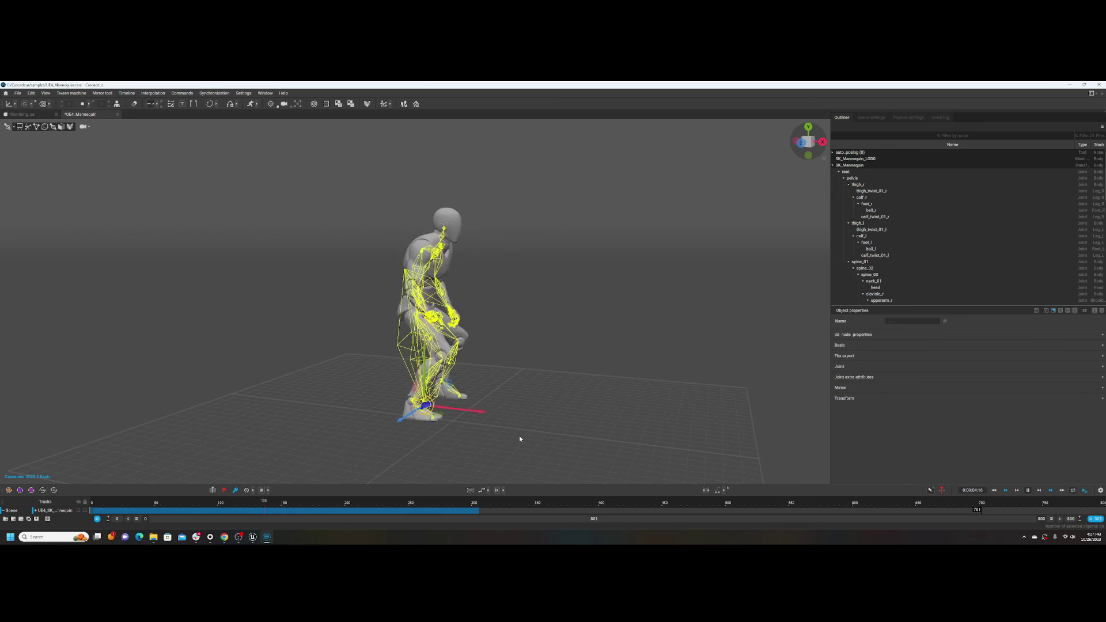
{"action": "key", "text": "space"}
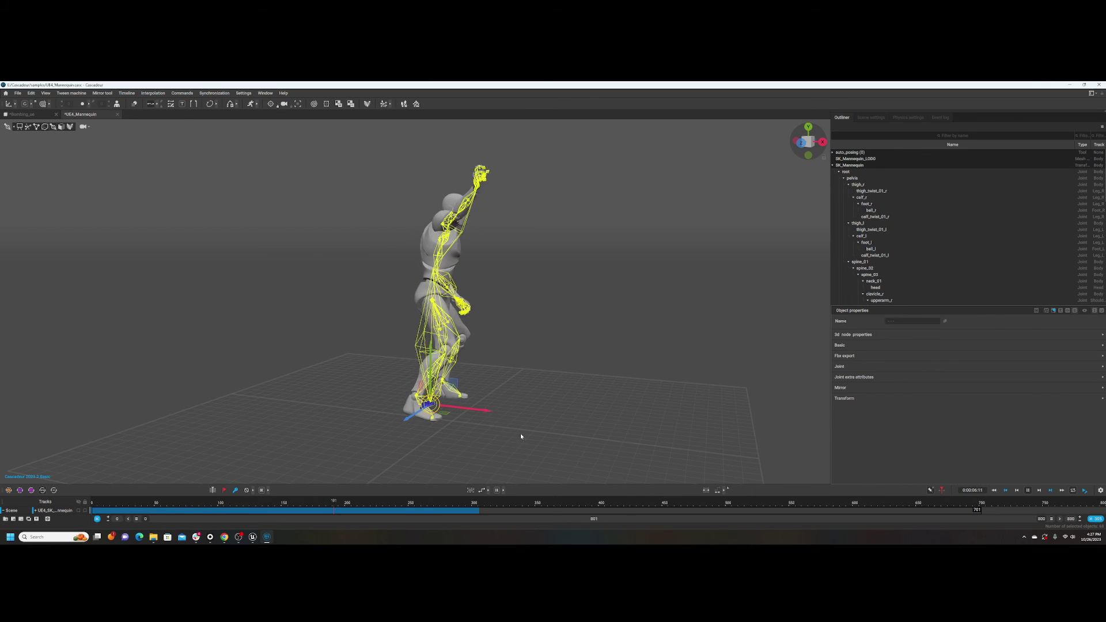
Step: Switch to Point controller mode and select the left upper-arm control point
{"action": "left_click", "coordinate": [35, 129]}
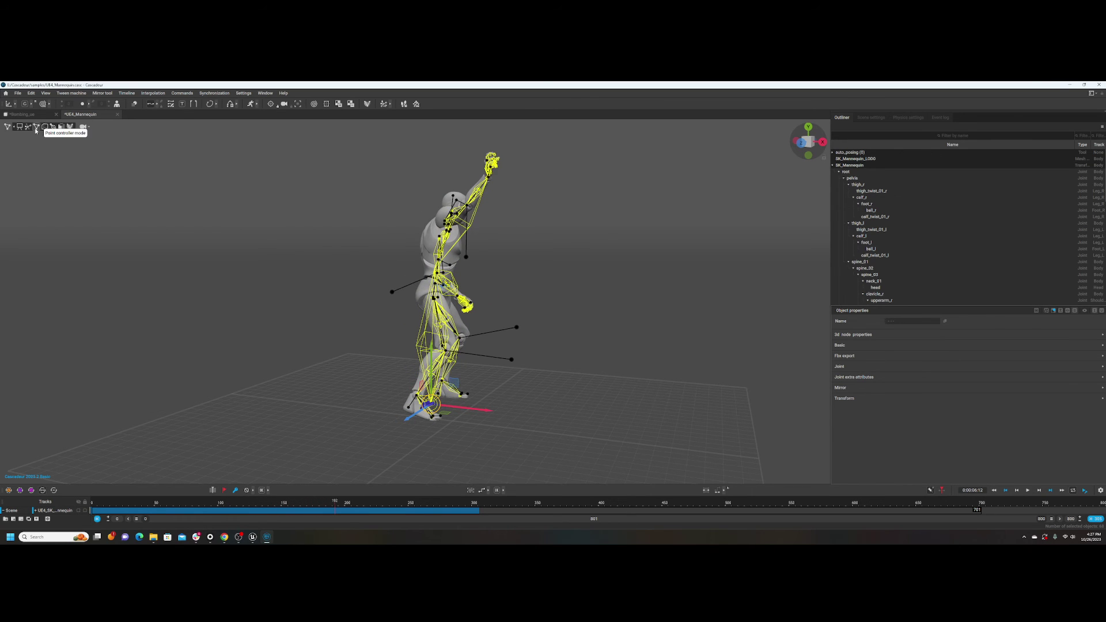
{"action": "right_click_drag", "start_coordinate": [615, 288], "coordinate": [433, 226]}
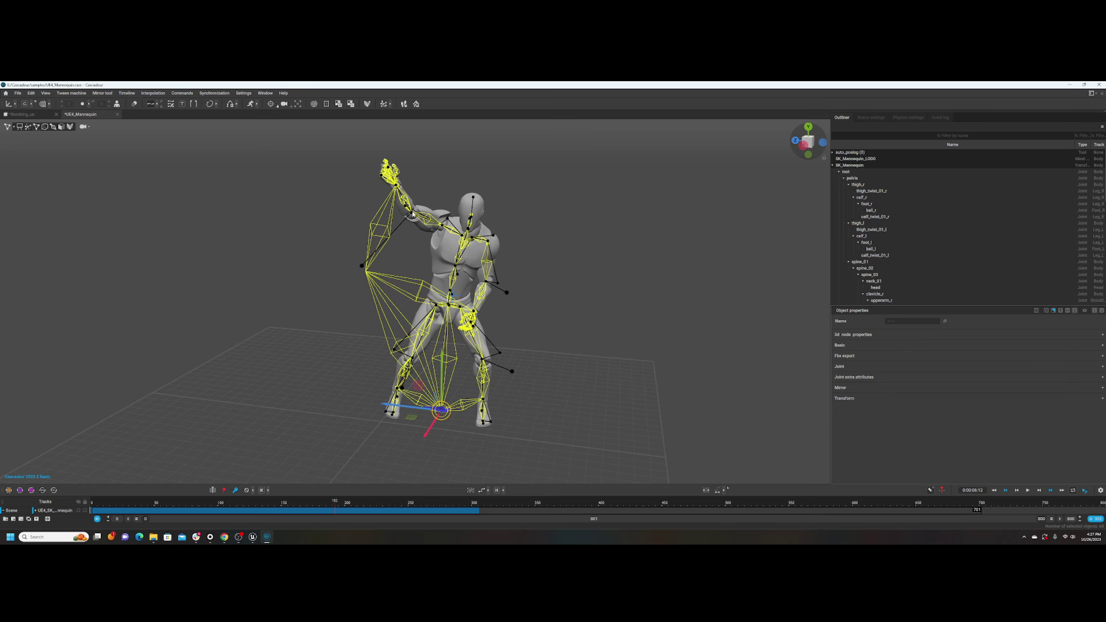
{"action": "left_click", "coordinate": [487, 242]}
{"action": "mouse_move", "coordinate": [554, 262]}
{"action": "right_mouse_down"}
{"action": "mouse_move", "coordinate": [467, 225]}
{"action": "mouse_move", "coordinate": [546, 252]}
{"action": "right_mouse_up"}
{"action": "scroll", "coordinate": [468, 225], "scroll_direction": "up", "scroll_amount": 5}
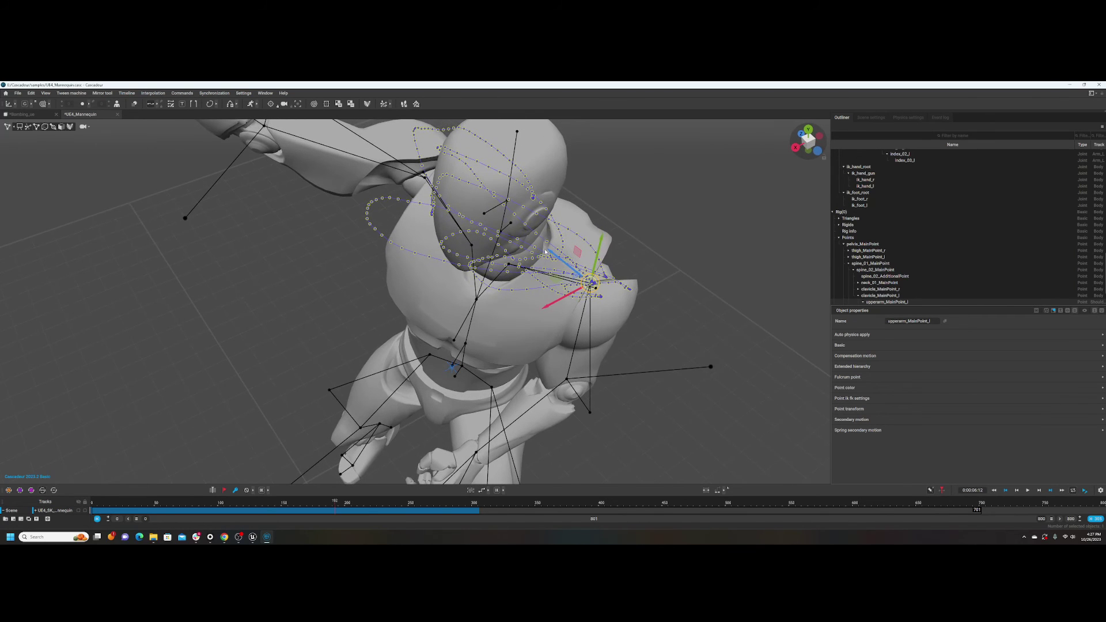
{"action": "right_click_drag", "start_coordinate": [613, 296], "coordinate": [634, 271]}
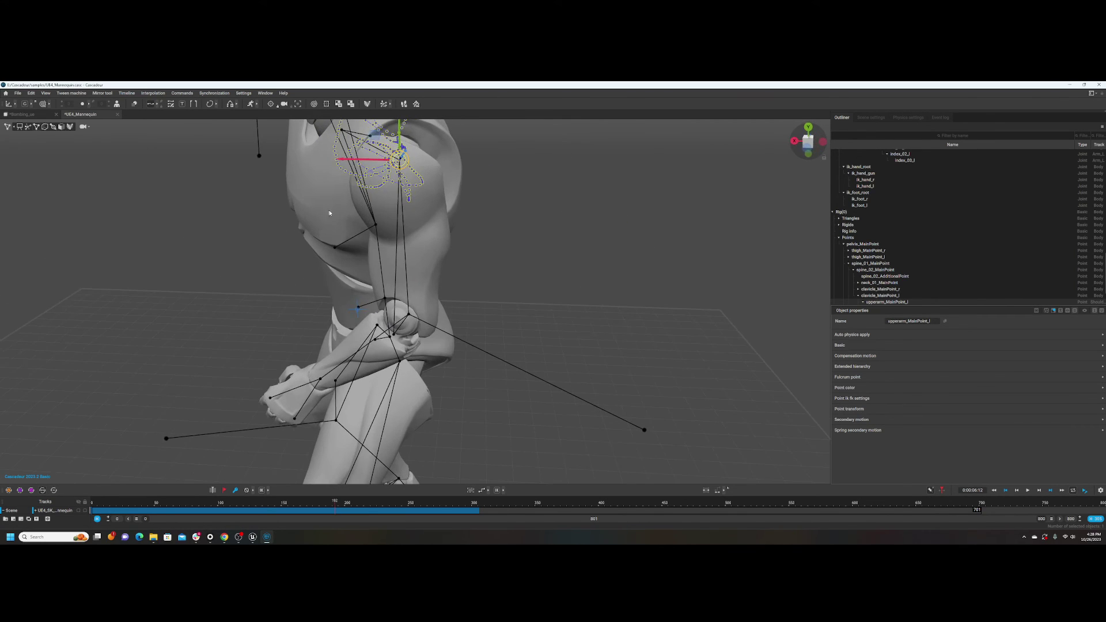
Step: Enable AutoPosing and frame the whole mannequin from a front-left three-quarter view
{"action": "left_click", "coordinate": [30, 128]}
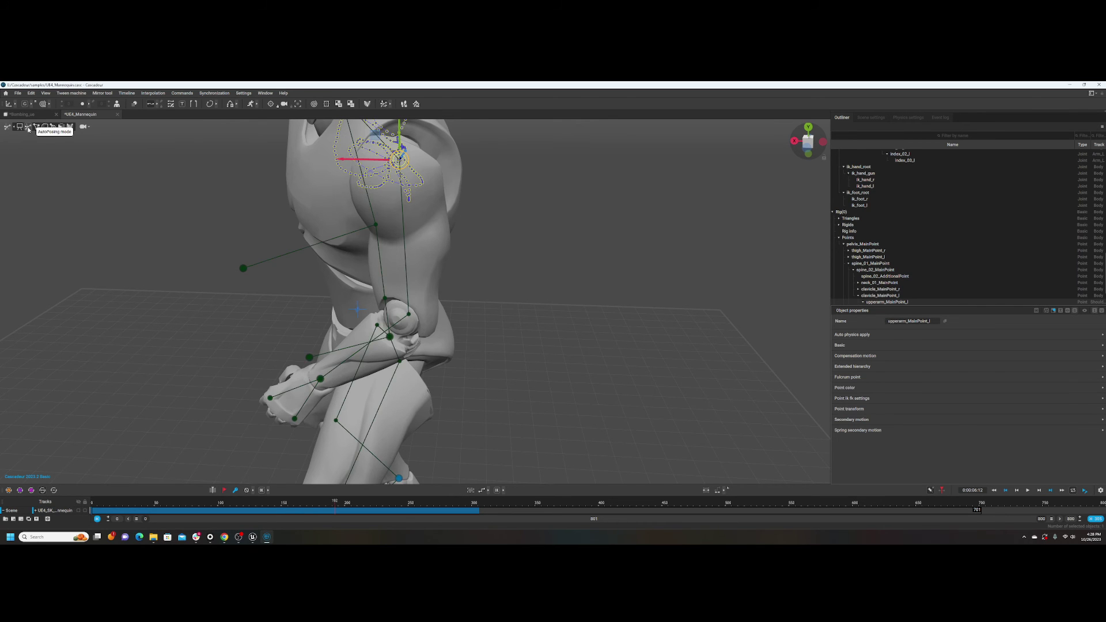
{"action": "scroll", "coordinate": [173, 227], "scroll_direction": "down", "scroll_amount": 5}
{"action": "right_click_drag", "start_coordinate": [198, 239], "coordinate": [442, 309]}
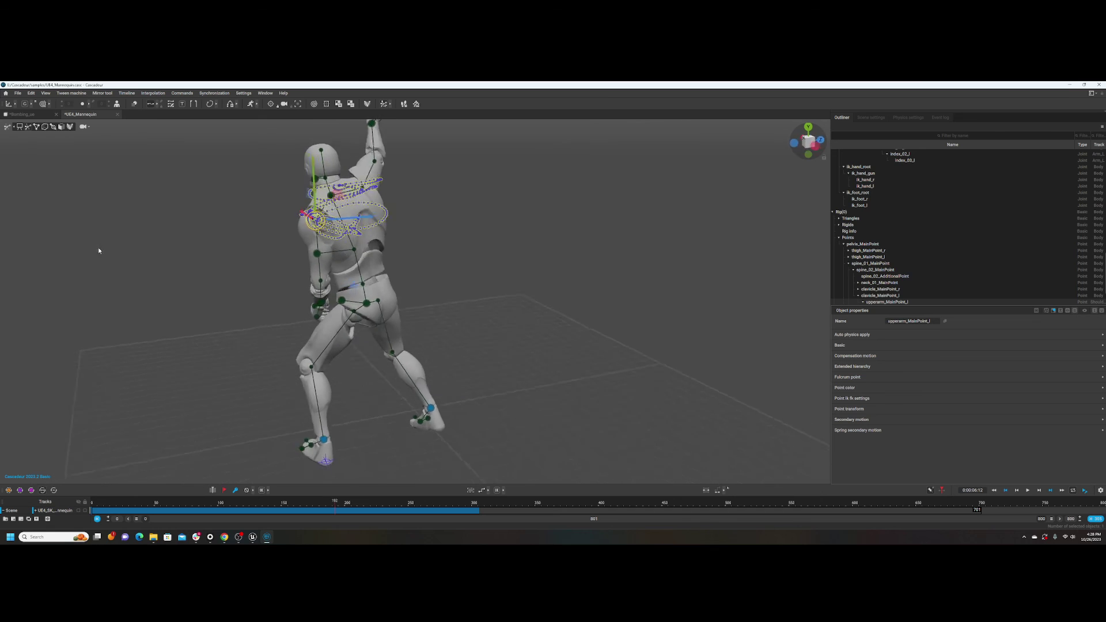
{"action": "right_click_drag", "start_coordinate": [579, 313], "coordinate": [456, 303]}
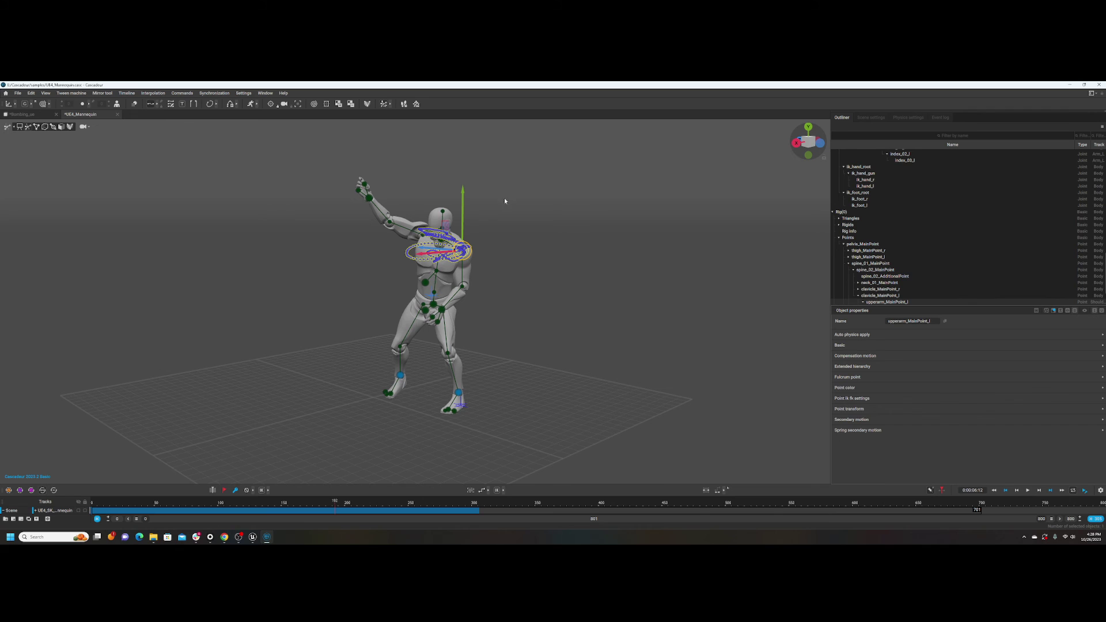
{"action": "left_click", "coordinate": [17, 93]}
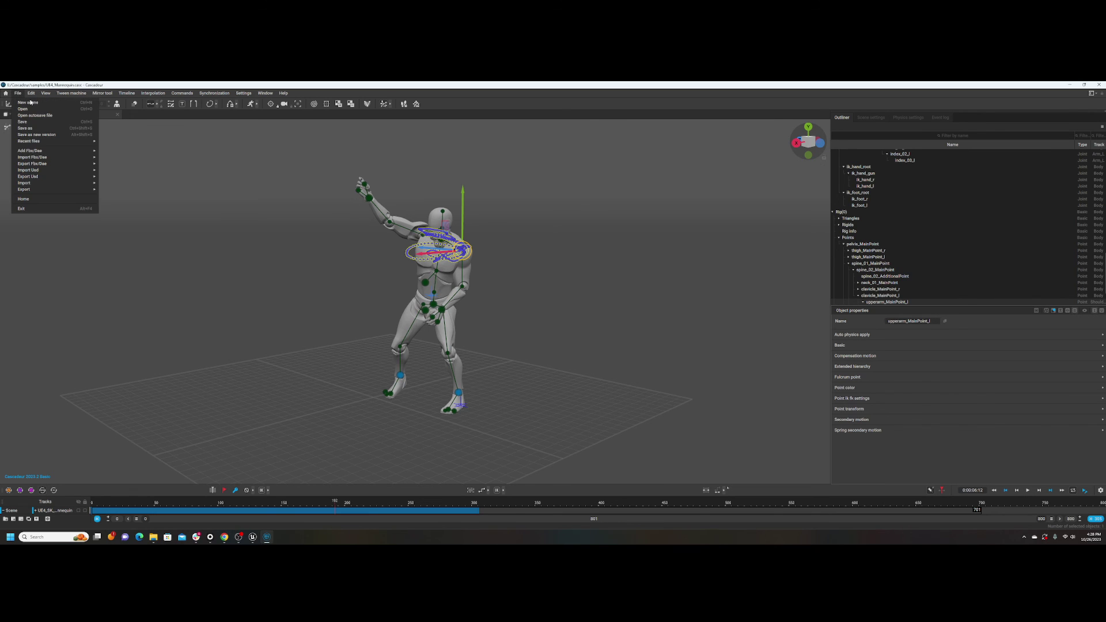
{"action": "mouse_move", "coordinate": [37, 190]}
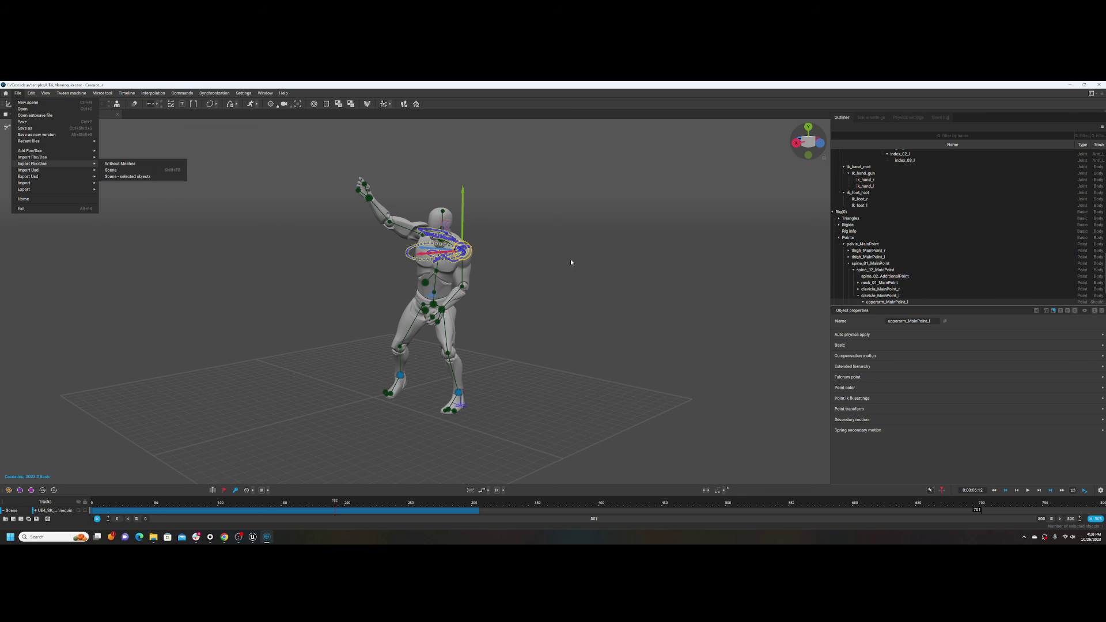
{"action": "left_click", "coordinate": [577, 244]}
{"action": "left_click", "coordinate": [579, 245]}
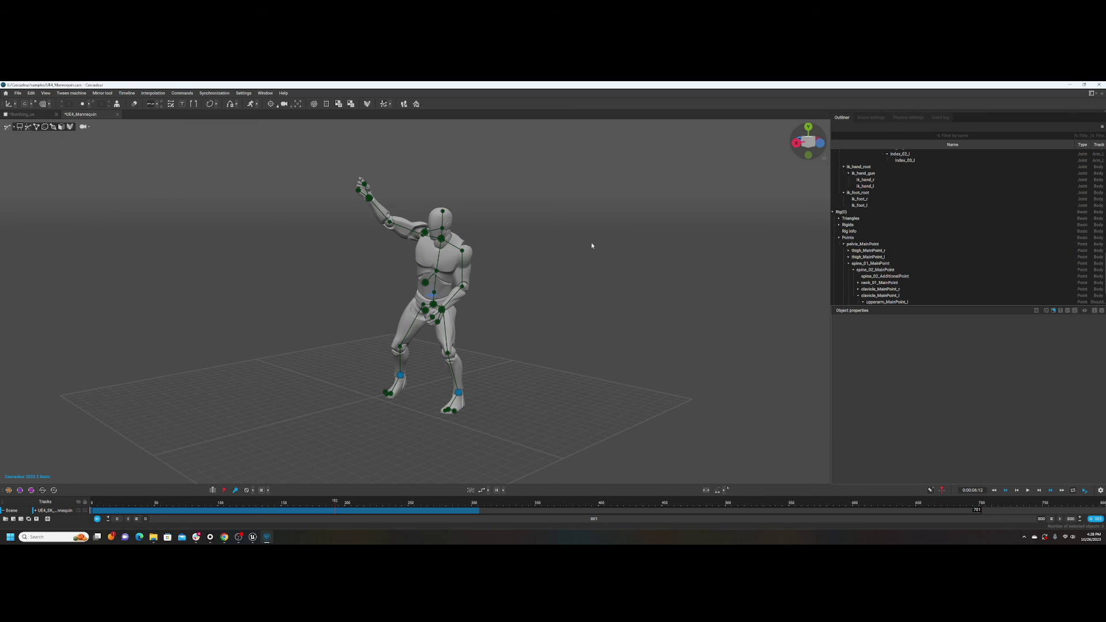